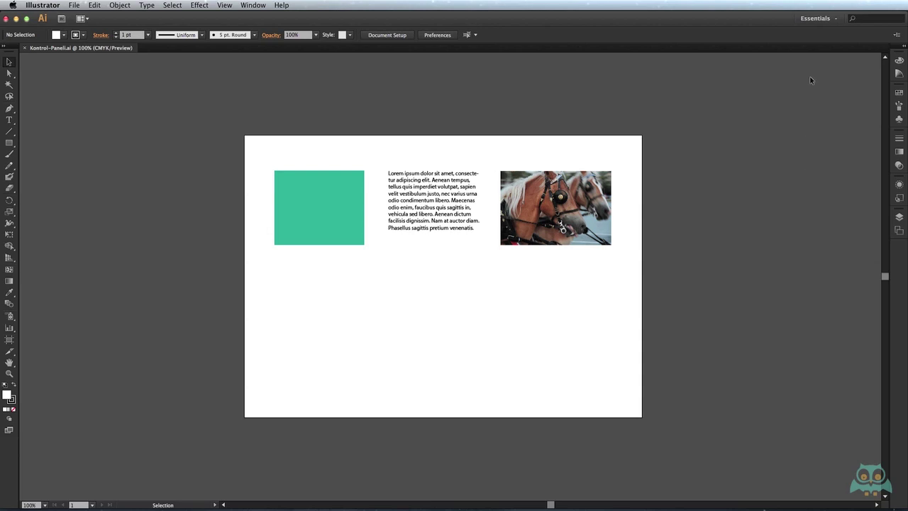
- Review the available workspaces, then bring up the Window menu's full panel list
{"action": "left_click", "coordinate": [834, 23]}
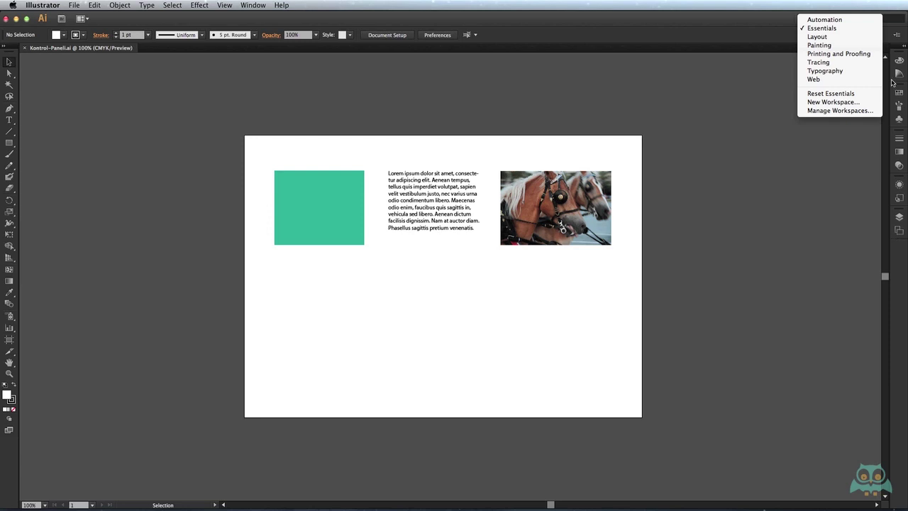
{"action": "left_click", "coordinate": [257, 10]}
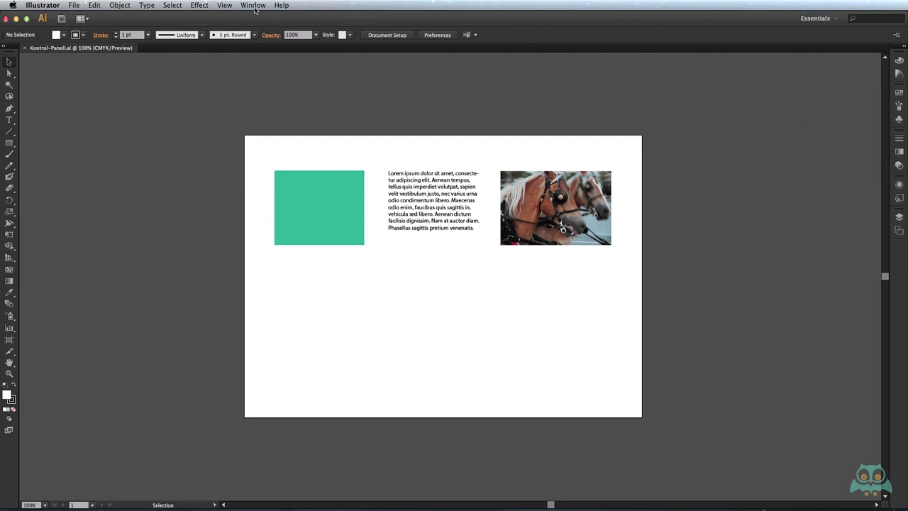
{"action": "left_click", "coordinate": [254, 8]}
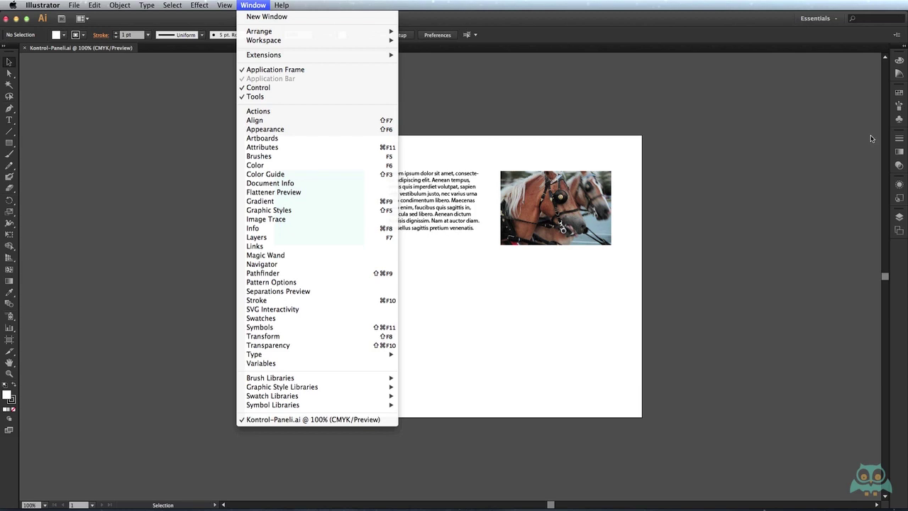
- Switch the workspace from Essentials to Typography
{"action": "left_click", "coordinate": [835, 30]}
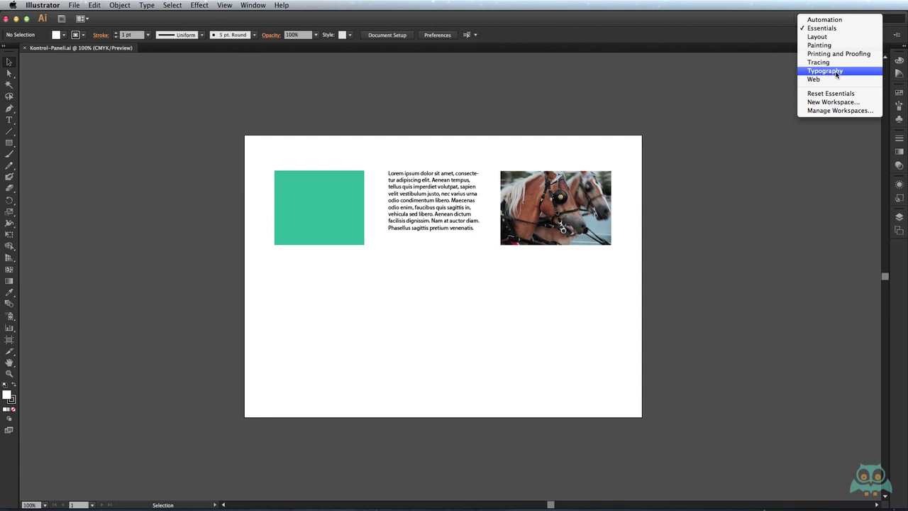
{"action": "left_click", "coordinate": [768, 34]}
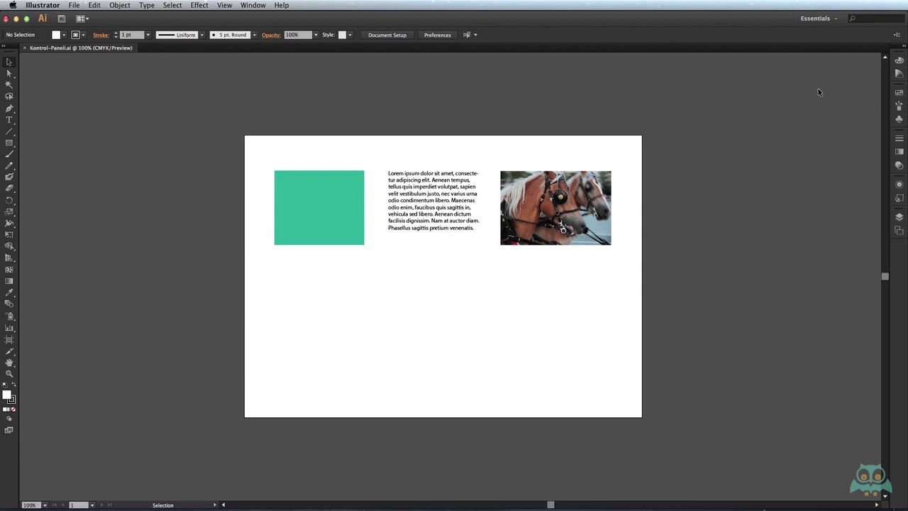
{"action": "left_click", "coordinate": [836, 20]}
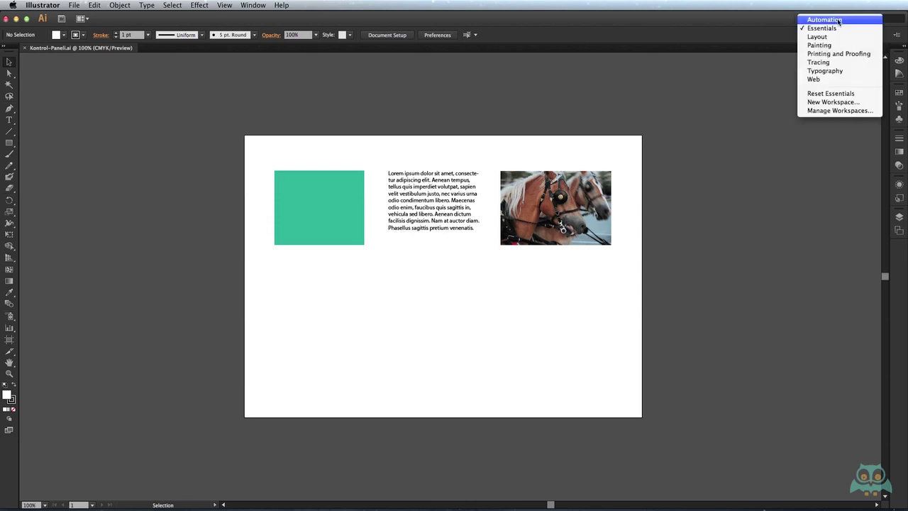
{"action": "left_click", "coordinate": [838, 74]}
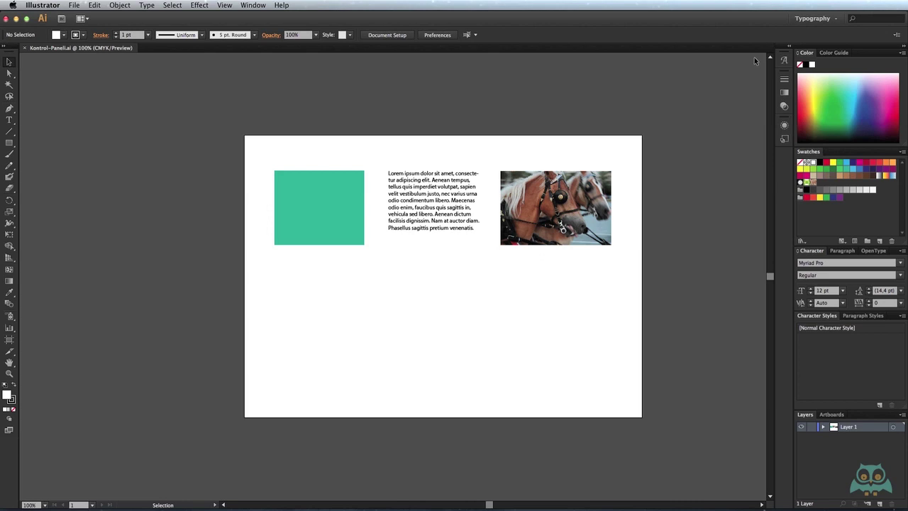
- Return to Essentials, widen the dock to show panel names, and close Graphic Styles
{"action": "left_click", "coordinate": [829, 19]}
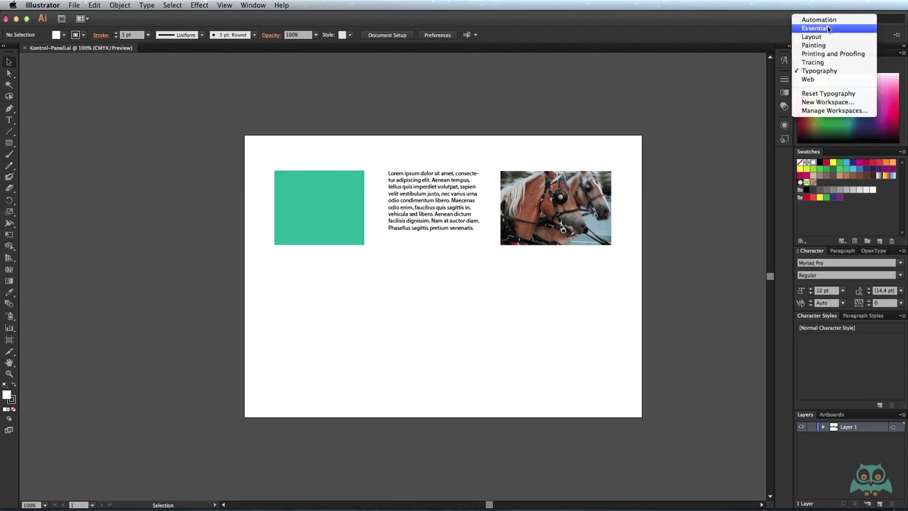
{"action": "left_click", "coordinate": [824, 29]}
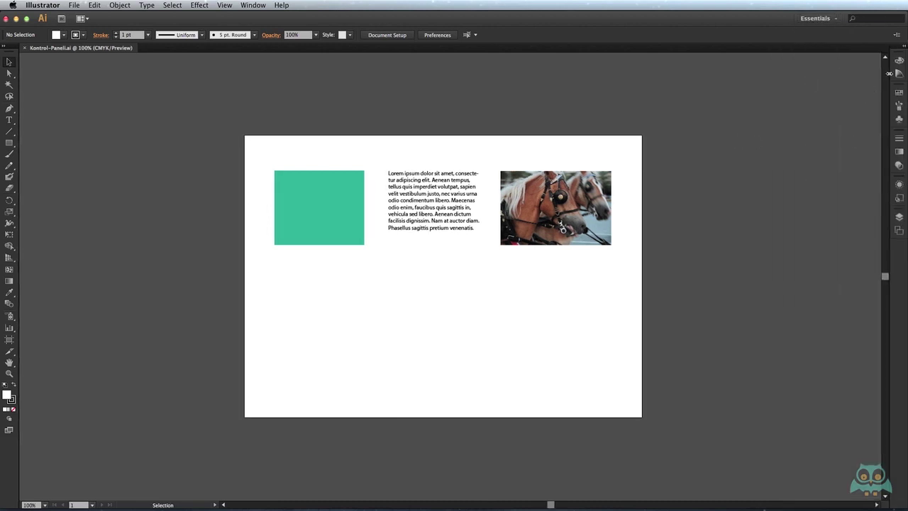
{"action": "left_click_drag", "start_coordinate": [891, 71], "coordinate": [845, 78]}
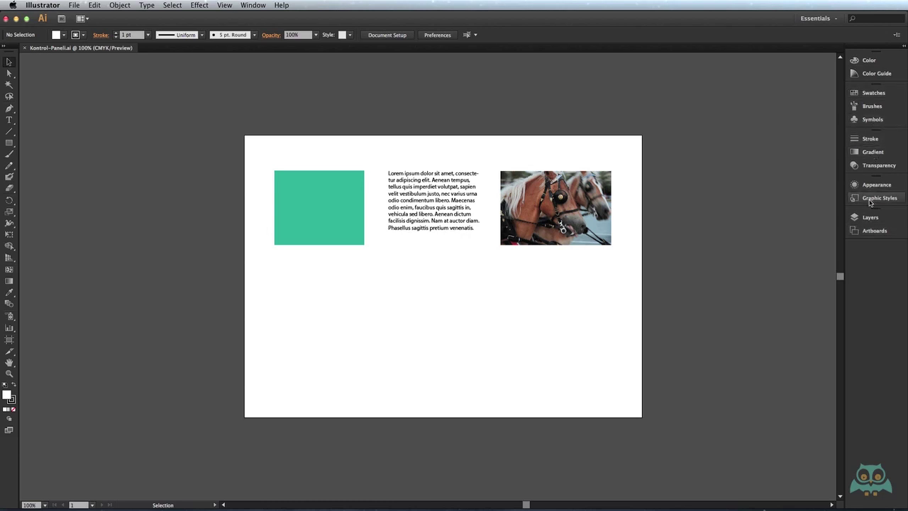
{"action": "left_click_drag", "start_coordinate": [871, 200], "coordinate": [802, 196]}
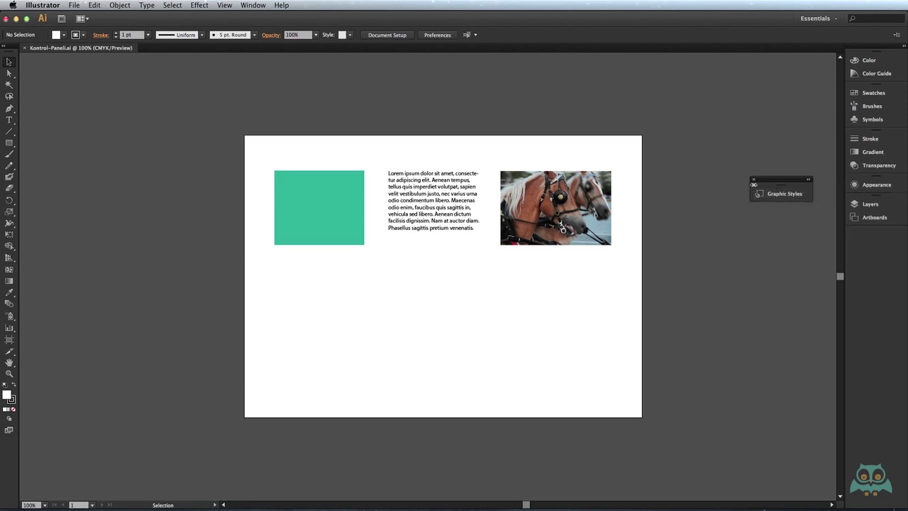
{"action": "left_click", "coordinate": [753, 179]}
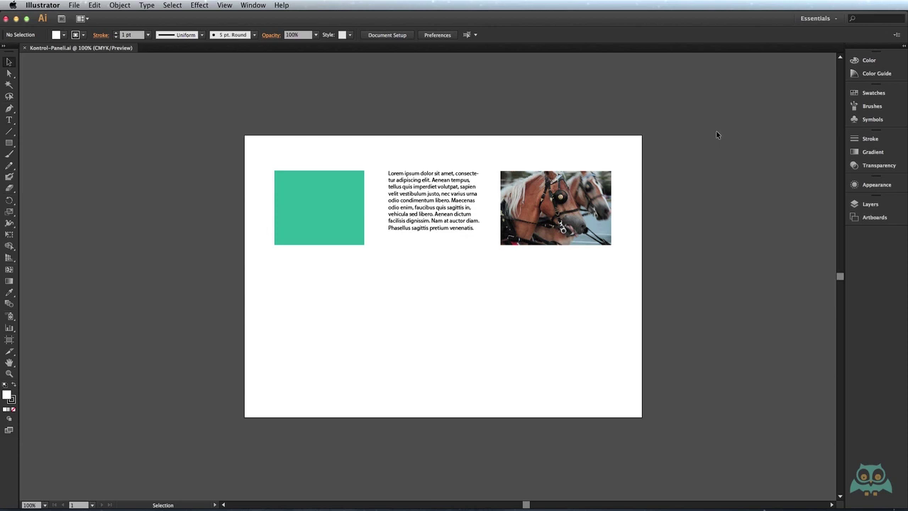
- Open the Window menu to see the list of panels
{"action": "left_click", "coordinate": [256, 7]}
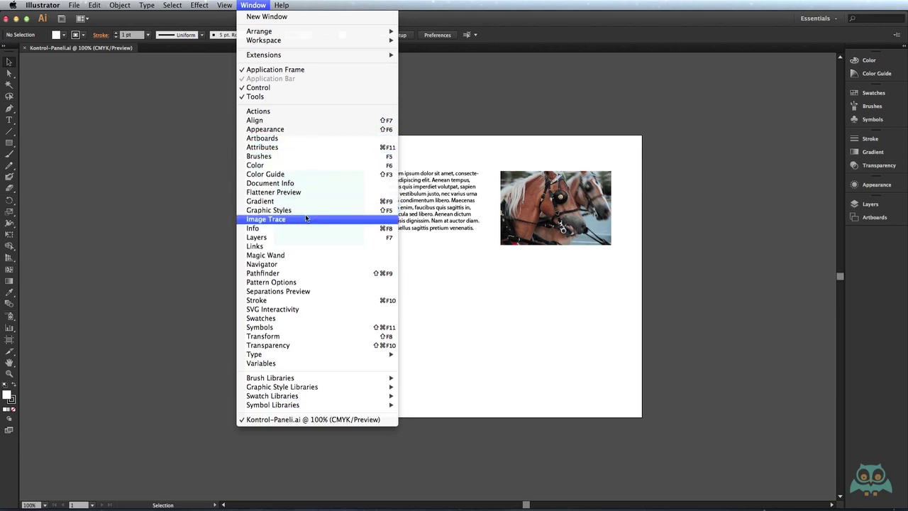
{"action": "mouse_move", "coordinate": [254, 354]}
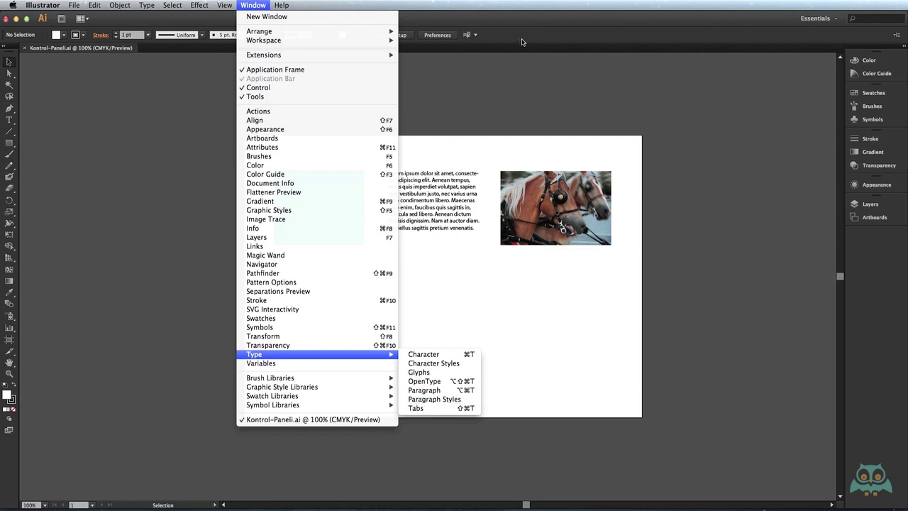
- Open the Transform/Align/Pathfinder group, collapse it to icons, and place it lower left
{"action": "left_click", "coordinate": [339, 276]}
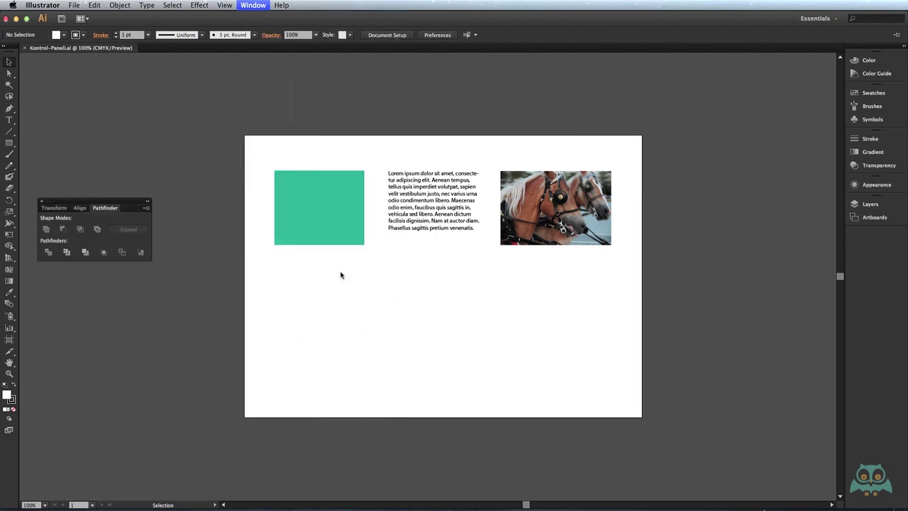
{"action": "left_click", "coordinate": [80, 208]}
{"action": "left_click", "coordinate": [55, 208]}
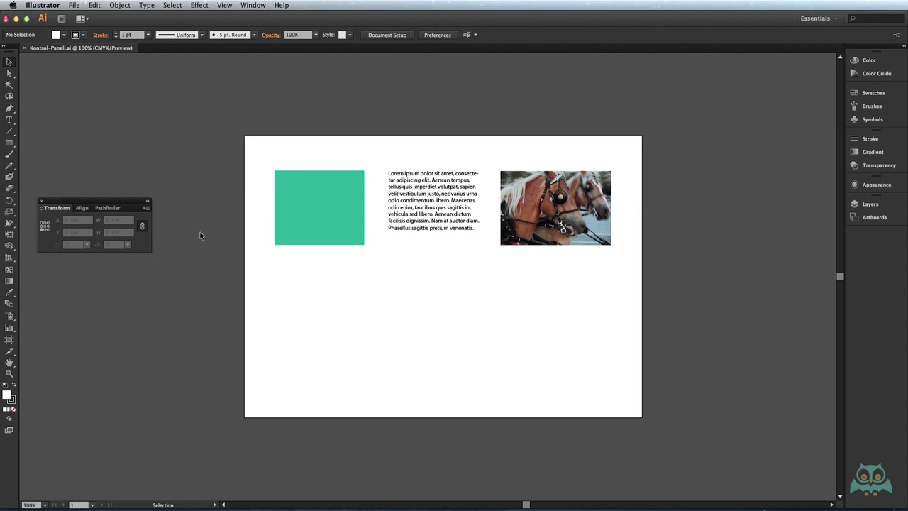
{"action": "left_click", "coordinate": [106, 207]}
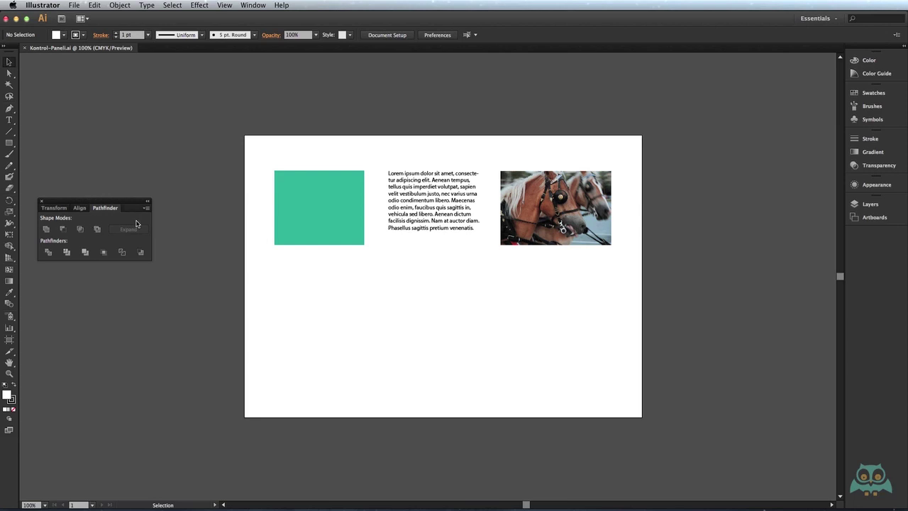
{"action": "left_click", "coordinate": [147, 201]}
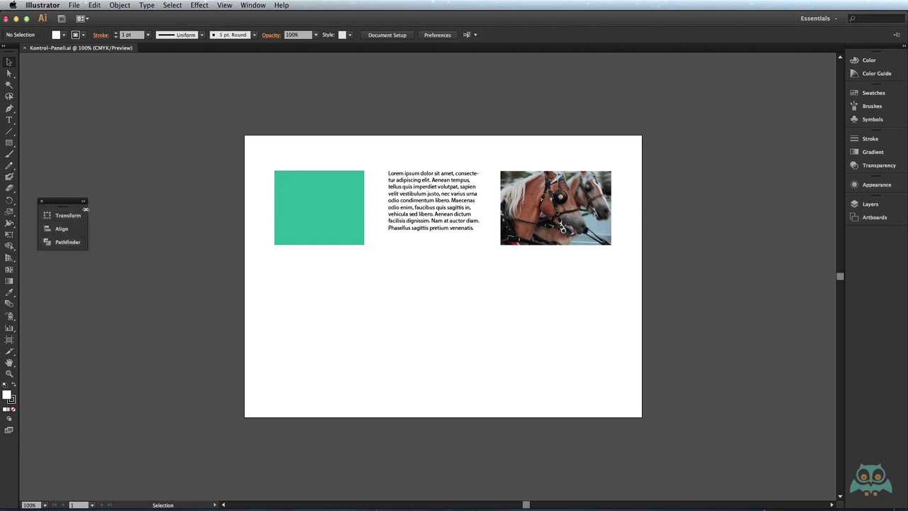
{"action": "left_click_drag", "start_coordinate": [87, 207], "coordinate": [57, 209]}
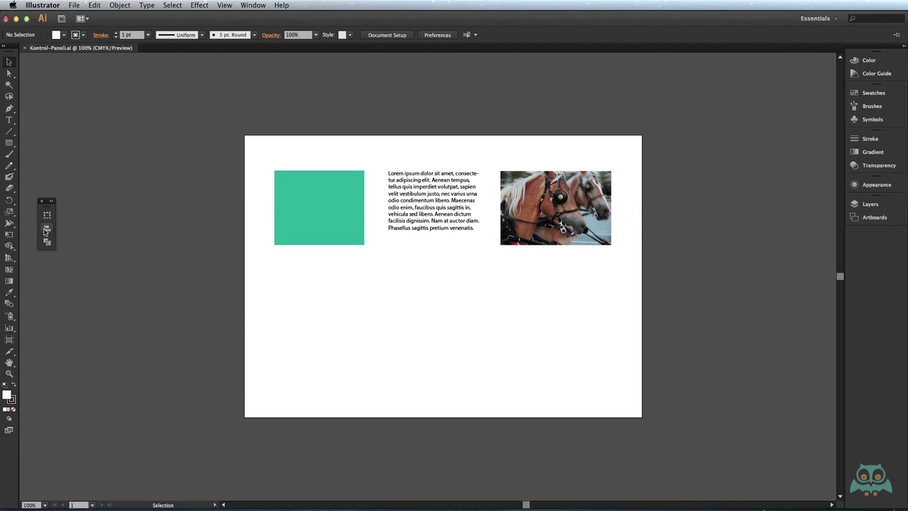
{"action": "left_click_drag", "start_coordinate": [50, 209], "coordinate": [33, 452]}
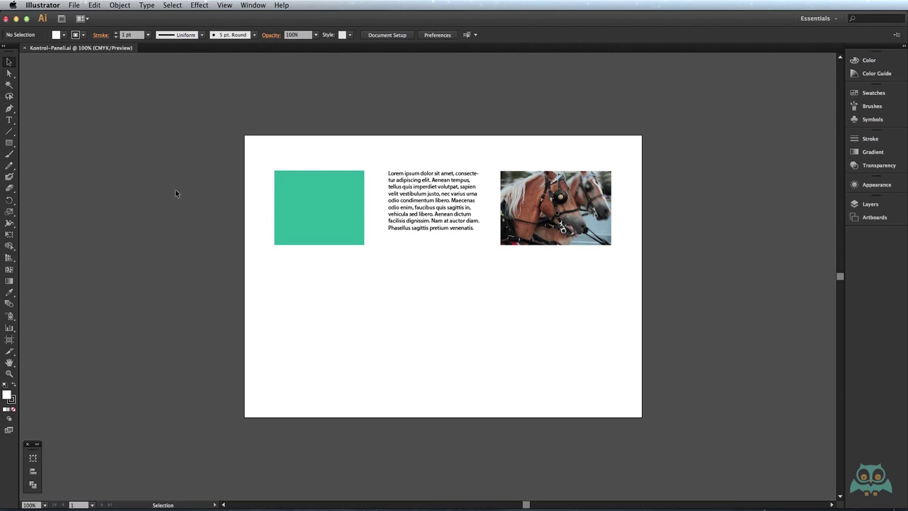
- Dock Pattern Options under Appearance and collapse the right dock to icons only
{"action": "left_click", "coordinate": [257, 6]}
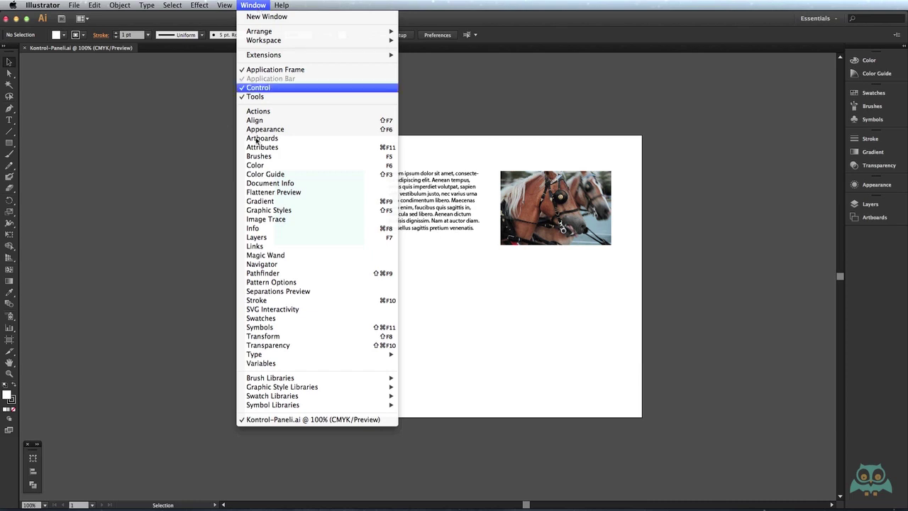
{"action": "left_click", "coordinate": [298, 282]}
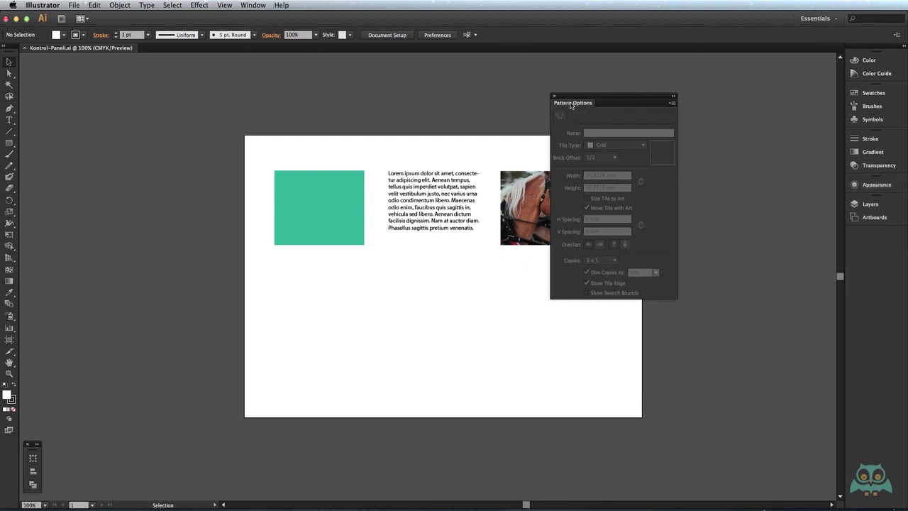
{"action": "mouse_move", "coordinate": [572, 106]}
{"action": "left_mouse_down"}
{"action": "mouse_move", "coordinate": [679, 171]}
{"action": "mouse_move", "coordinate": [873, 190]}
{"action": "left_mouse_up"}
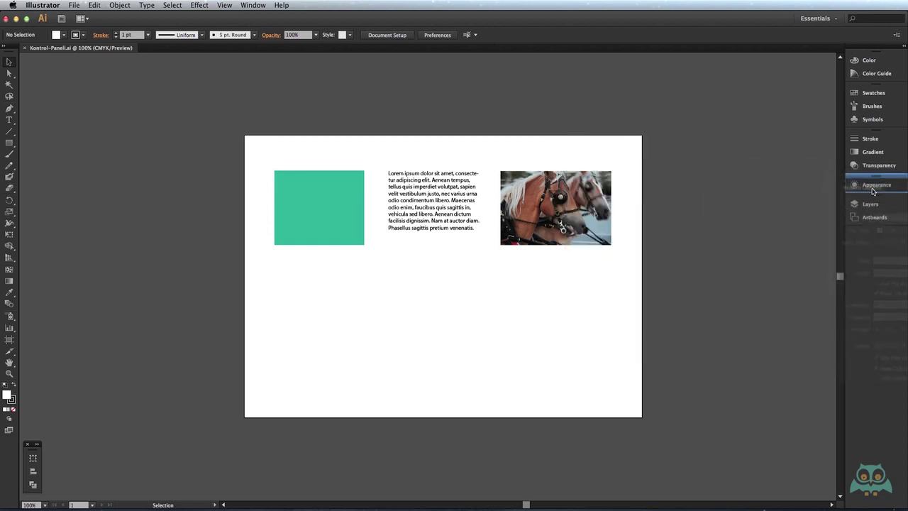
{"action": "left_click_drag", "start_coordinate": [873, 190], "coordinate": [880, 190]}
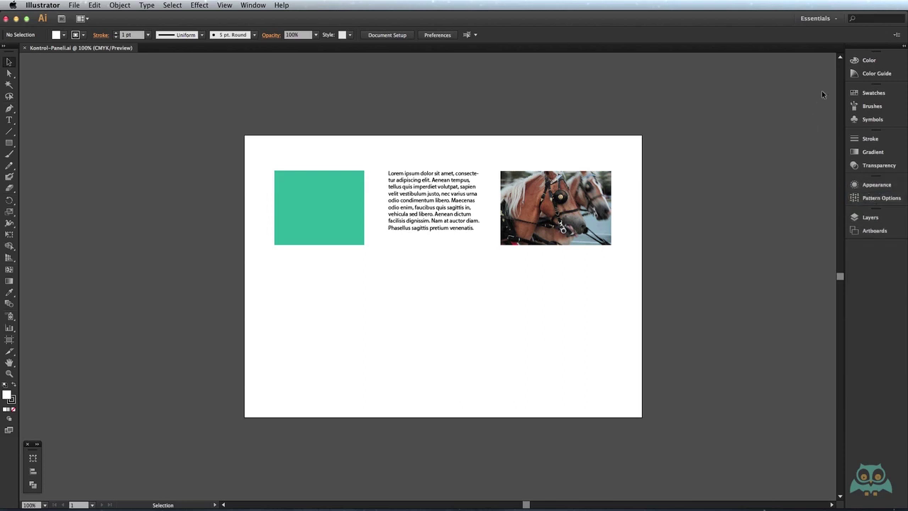
{"action": "left_click_drag", "start_coordinate": [845, 69], "coordinate": [889, 68]}
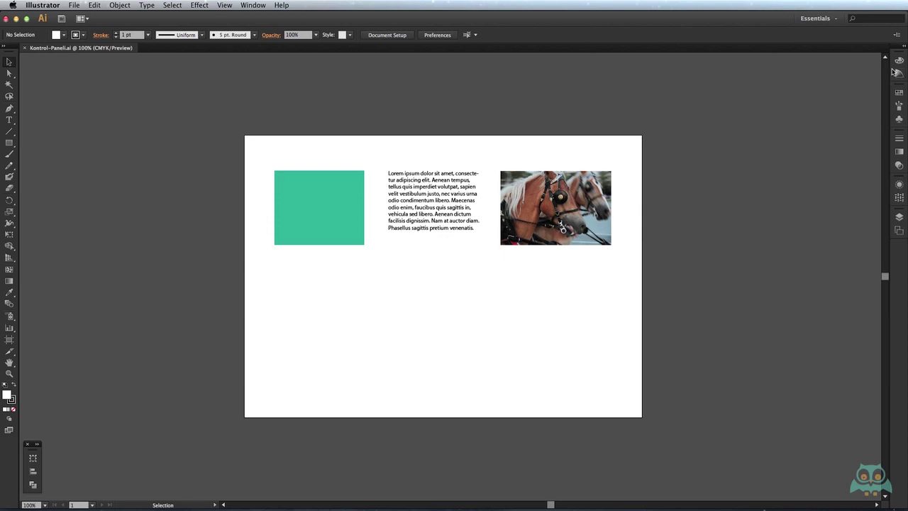
- Expand the right dock and floating Pathfinder group so panel names show
{"action": "left_click_drag", "start_coordinate": [885, 66], "coordinate": [834, 75]}
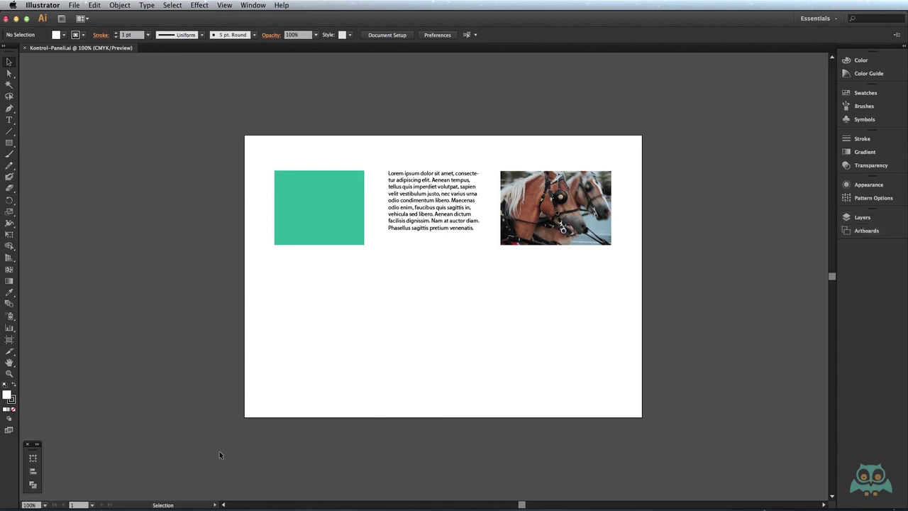
{"action": "left_click_drag", "start_coordinate": [43, 461], "coordinate": [77, 457]}
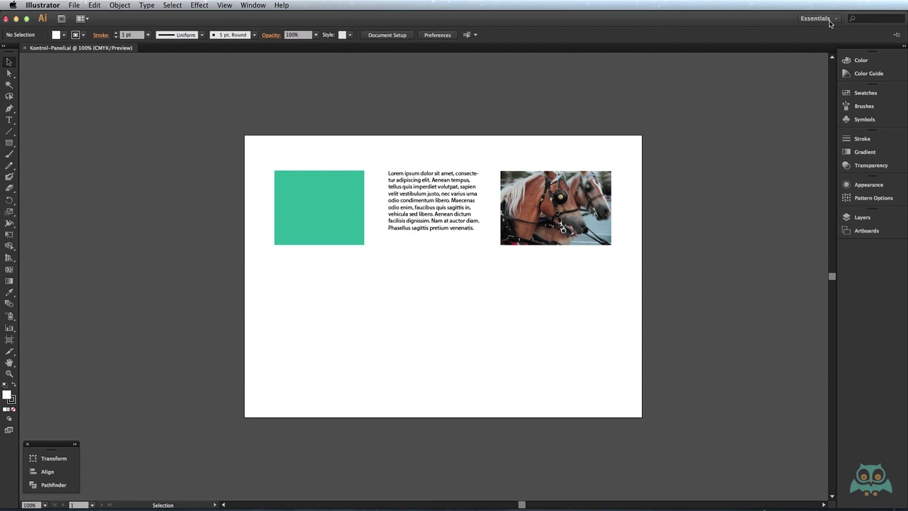
{"action": "left_click", "coordinate": [827, 23]}
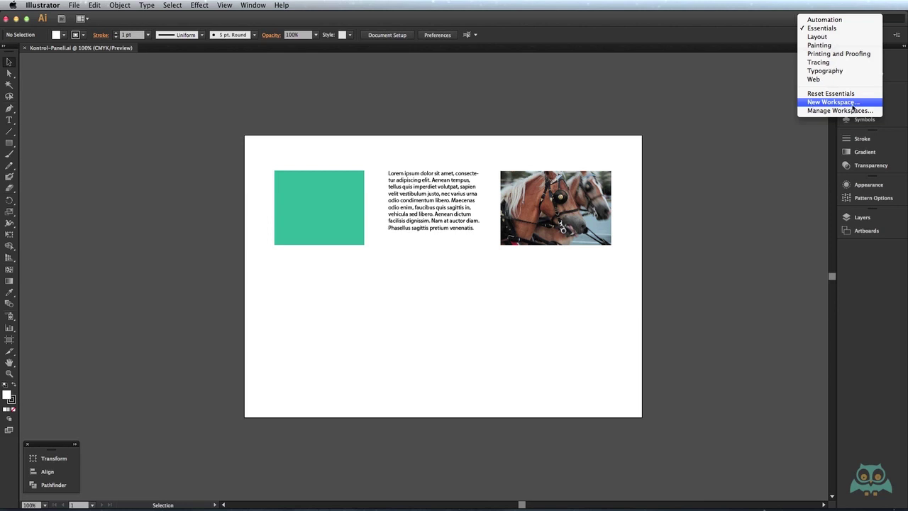
- Save the current panel layout as a new workspace named with the user's name
{"action": "left_click", "coordinate": [833, 102]}
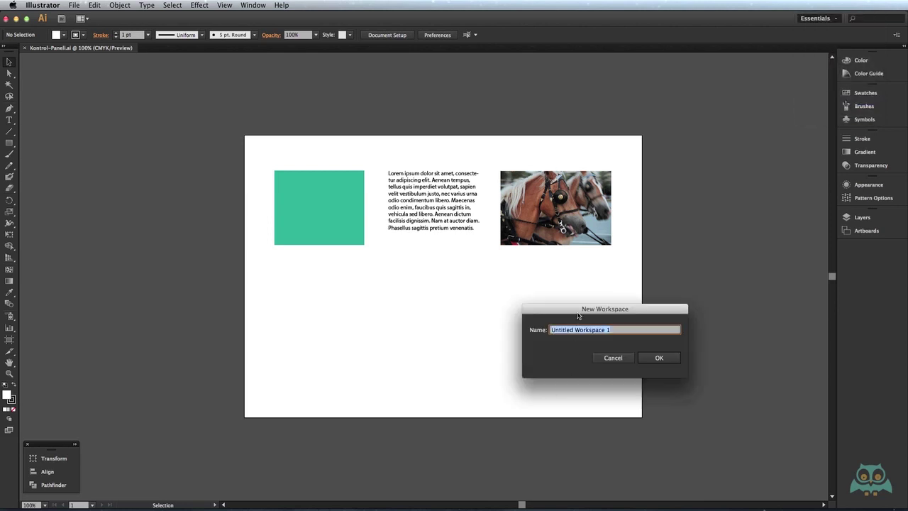
{"action": "left_click_drag", "start_coordinate": [578, 320], "coordinate": [412, 188]}
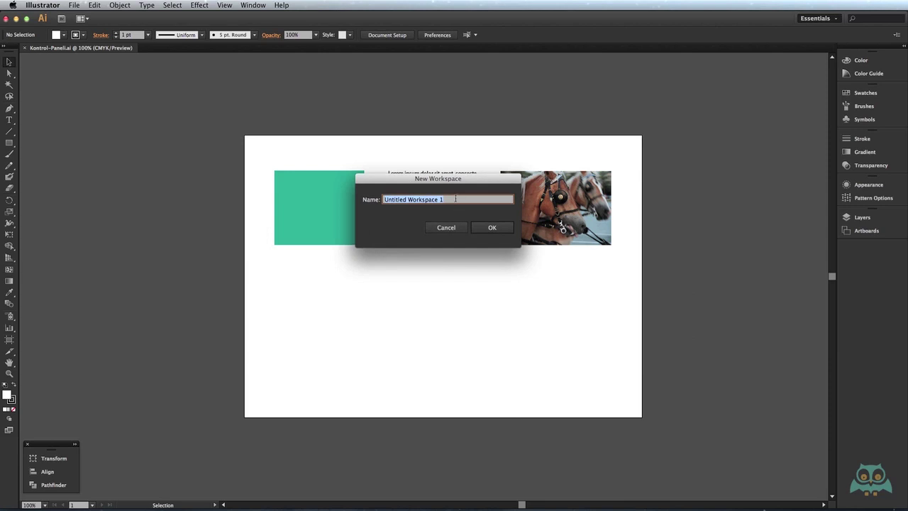
{"action": "type", "text": "KadirBayar"}
{"action": "left_click", "coordinate": [494, 228]}
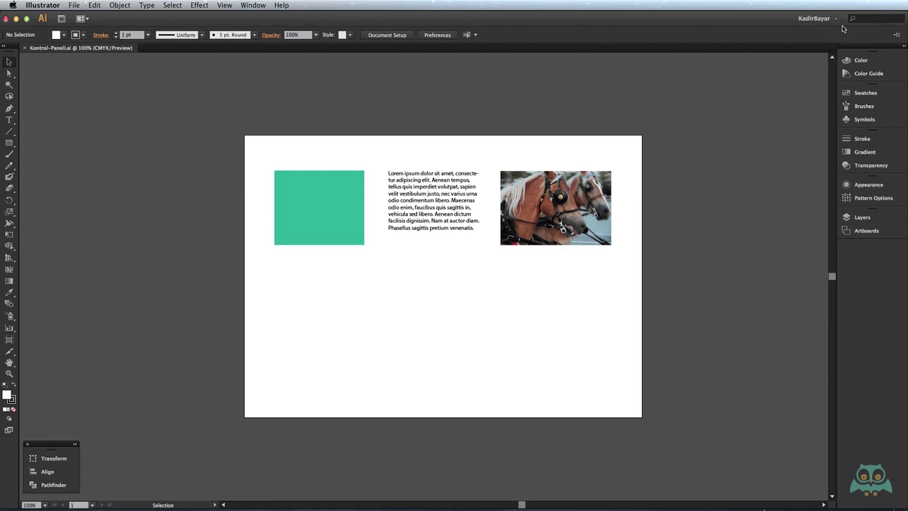
- Pull the Pathfinder panel out of the icon strip as floating and close it
{"action": "left_click", "coordinate": [839, 20]}
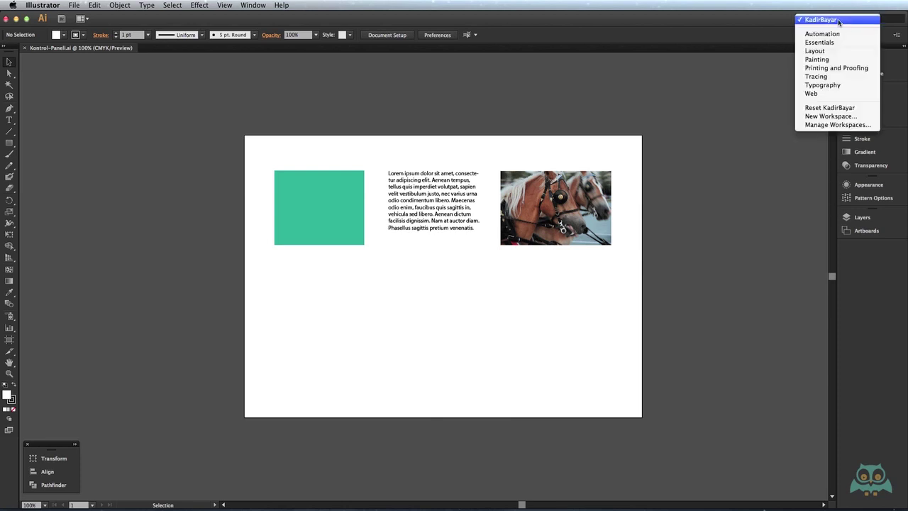
{"action": "left_click", "coordinate": [818, 196]}
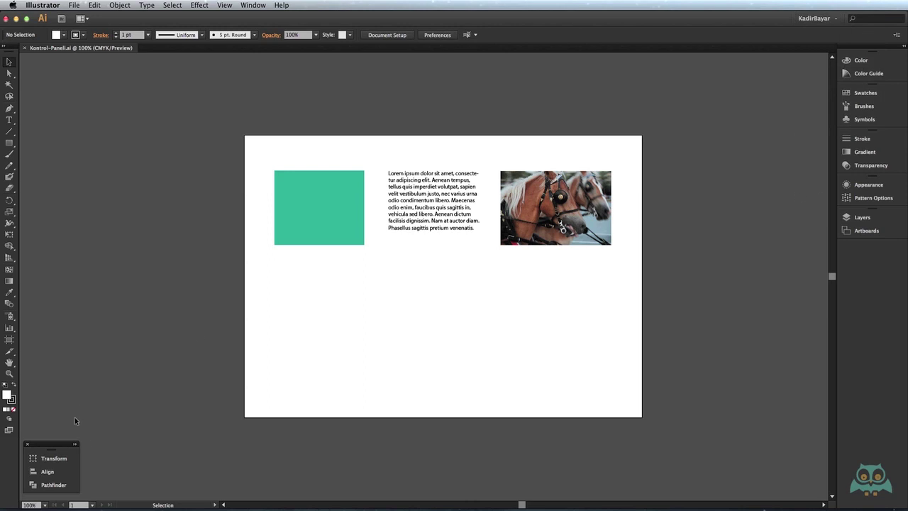
{"action": "left_click", "coordinate": [52, 481]}
{"action": "mouse_move", "coordinate": [150, 451]}
{"action": "left_mouse_down"}
{"action": "mouse_move", "coordinate": [248, 242]}
{"action": "mouse_move", "coordinate": [583, 105]}
{"action": "left_mouse_up"}
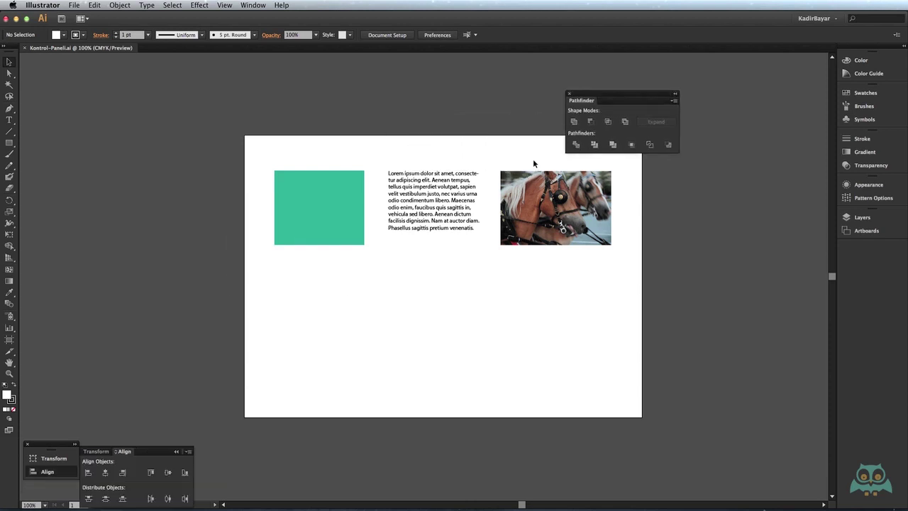
{"action": "left_click", "coordinate": [568, 94]}
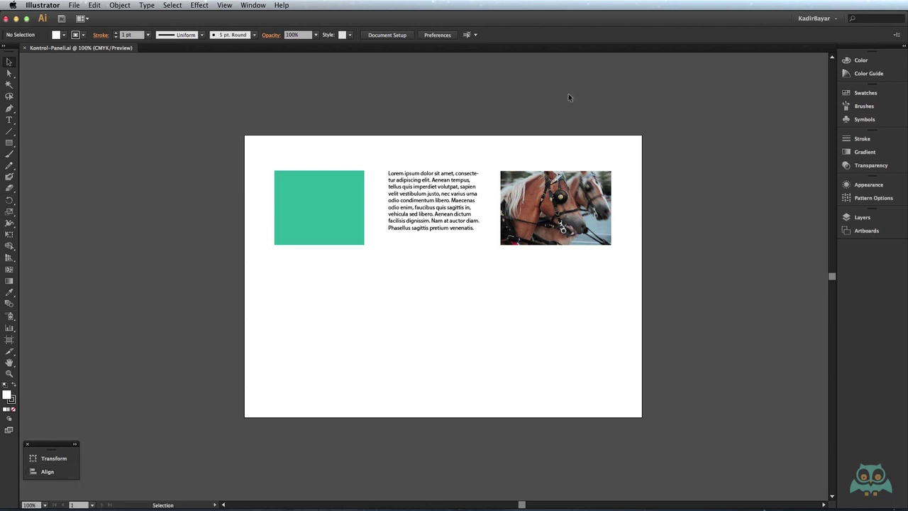
- Tear Swatches and Transparency out of the dock, then reset the custom workspace
{"action": "left_click_drag", "start_coordinate": [866, 92], "coordinate": [497, 100]}
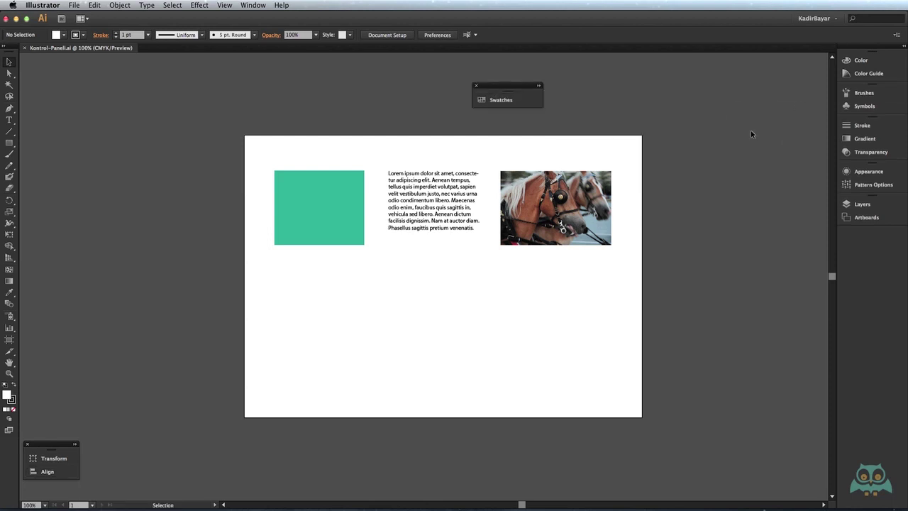
{"action": "left_click_drag", "start_coordinate": [860, 154], "coordinate": [228, 356]}
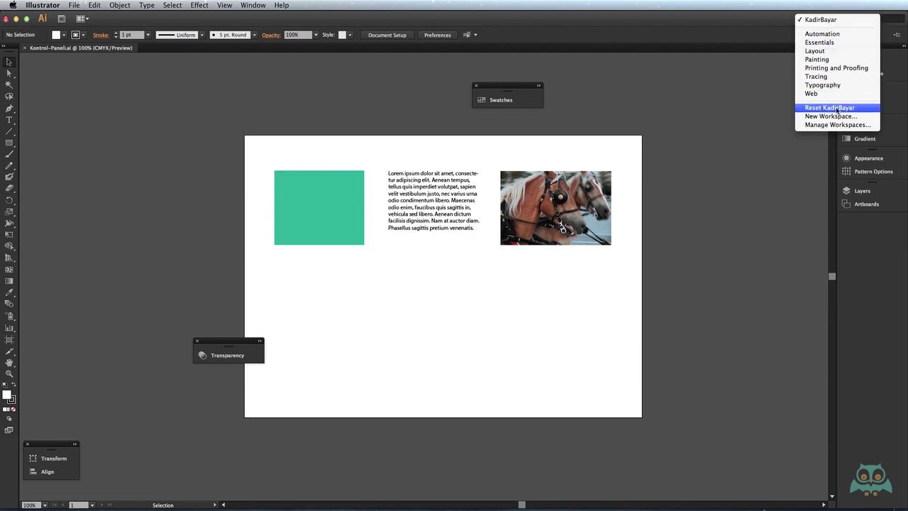
{"action": "left_click", "coordinate": [830, 108]}
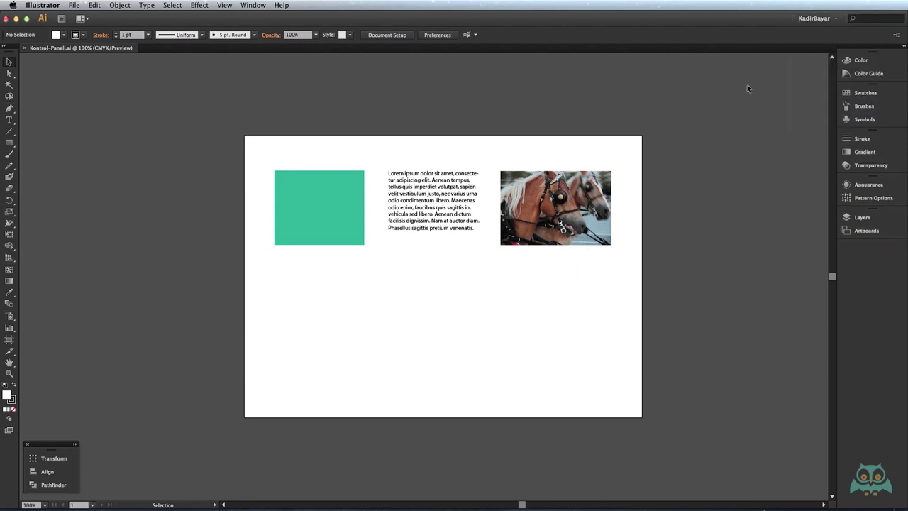
{"action": "left_click", "coordinate": [836, 20]}
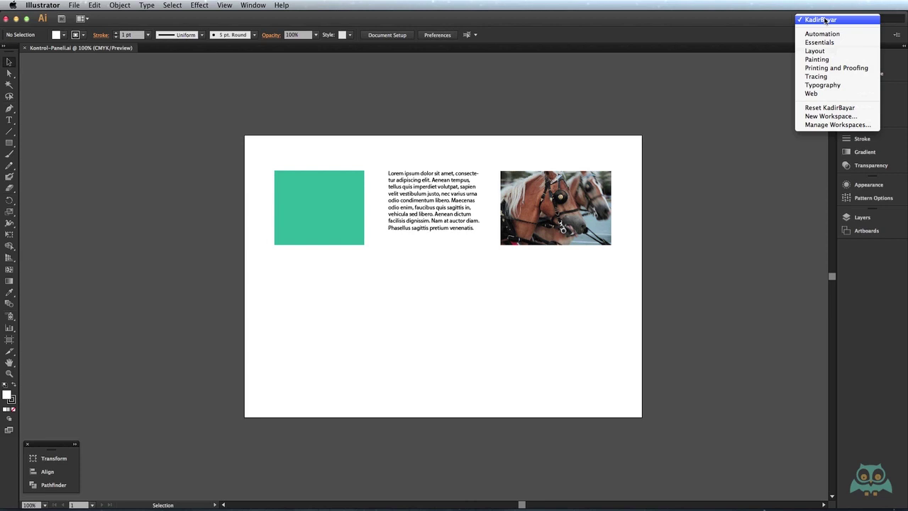
{"action": "left_click", "coordinate": [824, 20]}
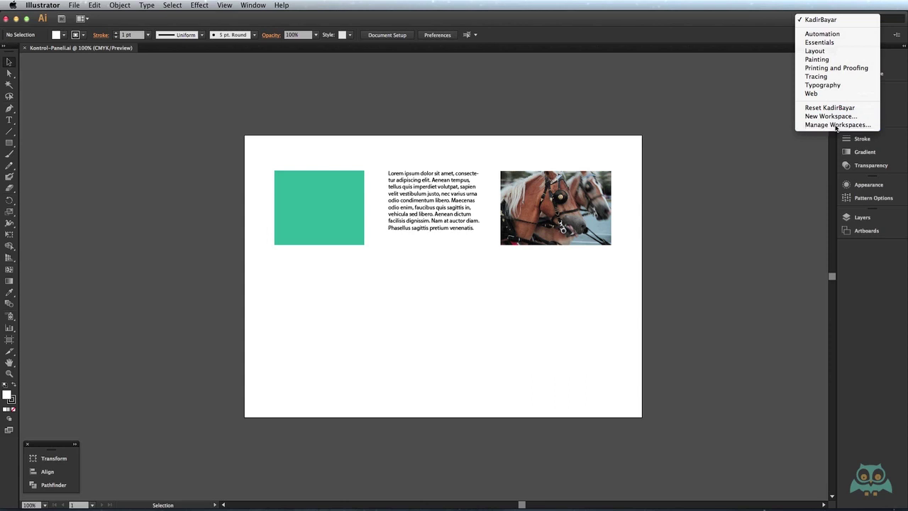
{"action": "left_click", "coordinate": [837, 125]}
{"action": "left_click_drag", "start_coordinate": [628, 290], "coordinate": [499, 154]}
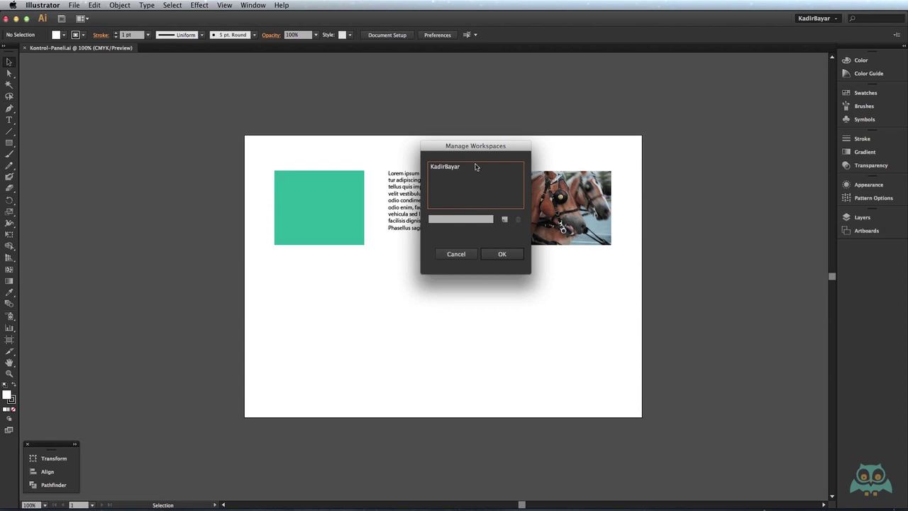
{"action": "left_click", "coordinate": [455, 171]}
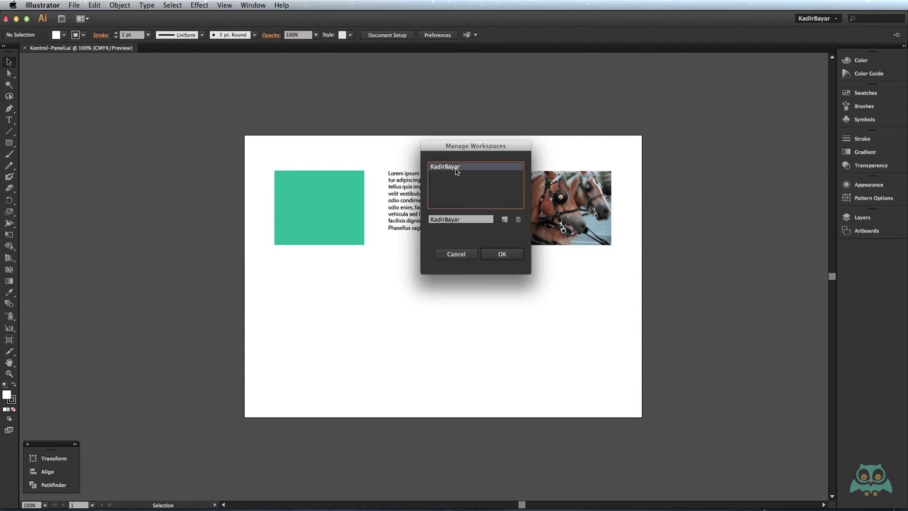
{"action": "left_click_drag", "start_coordinate": [468, 223], "coordinate": [432, 220]}
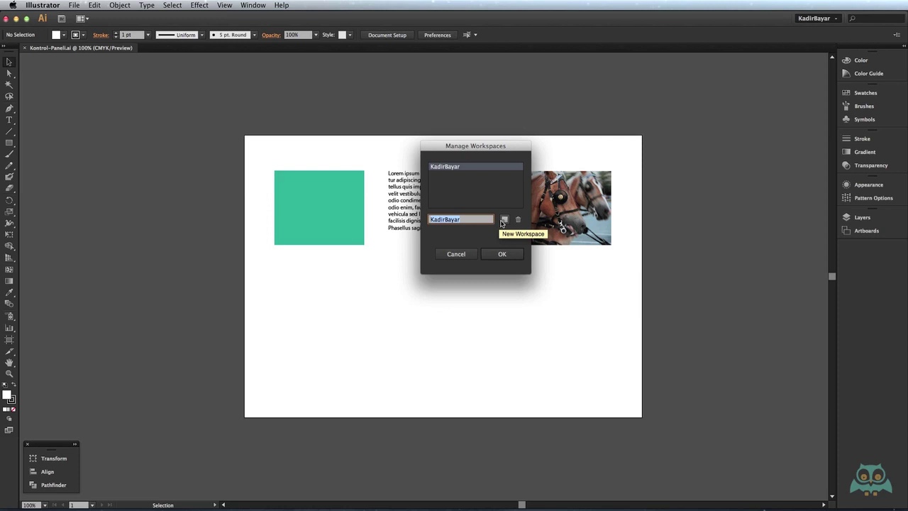
{"action": "left_click", "coordinate": [469, 255]}
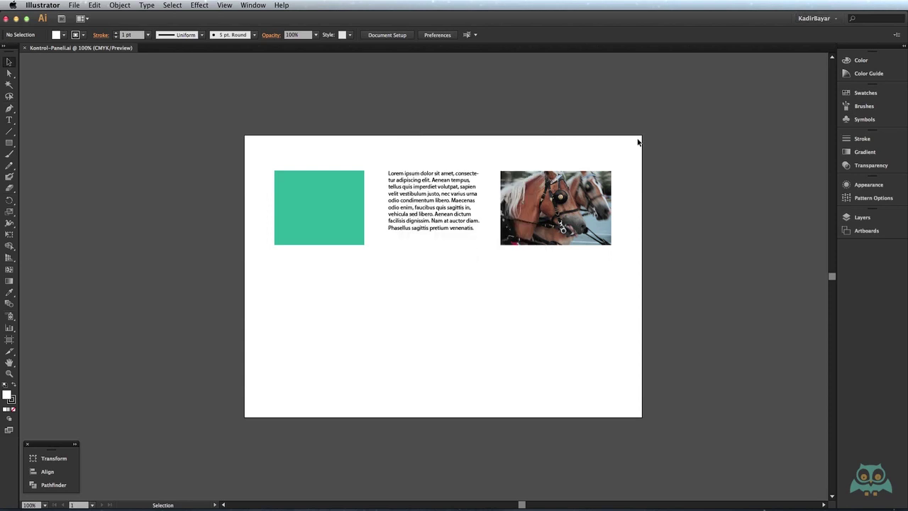
{"action": "left_click", "coordinate": [809, 20]}
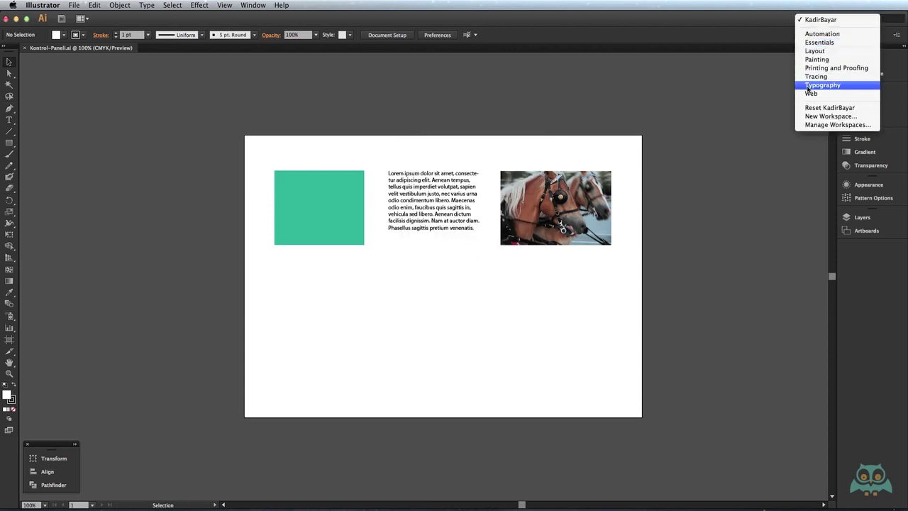
{"action": "left_click", "coordinate": [255, 12]}
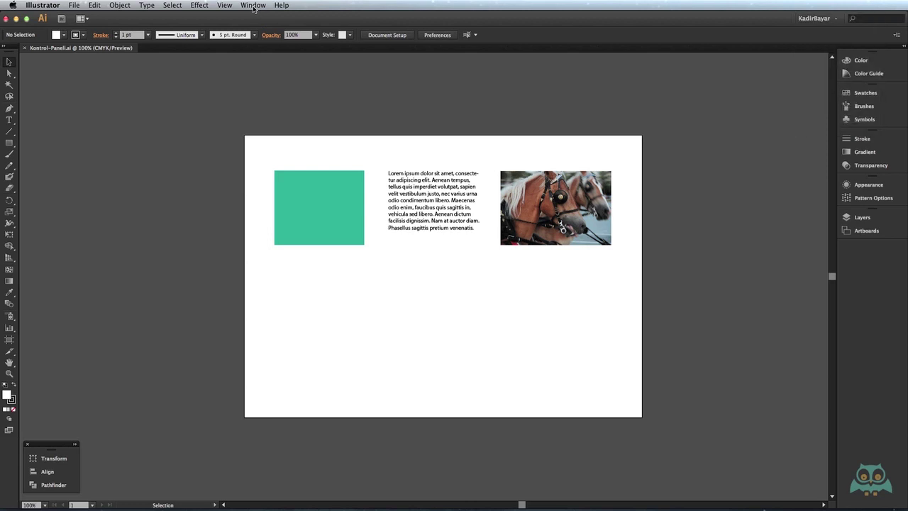
{"action": "left_click", "coordinate": [254, 6]}
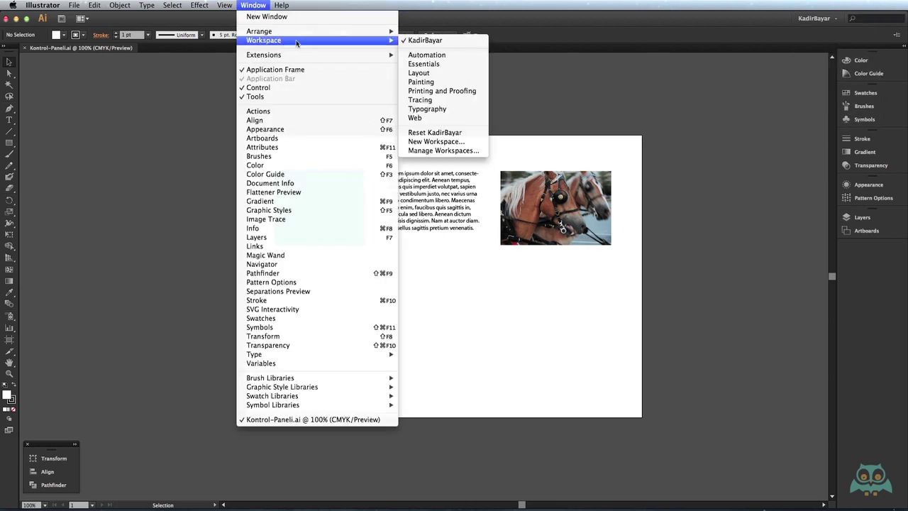
{"action": "mouse_move", "coordinate": [264, 40]}
{"action": "left_click", "coordinate": [548, 111]}
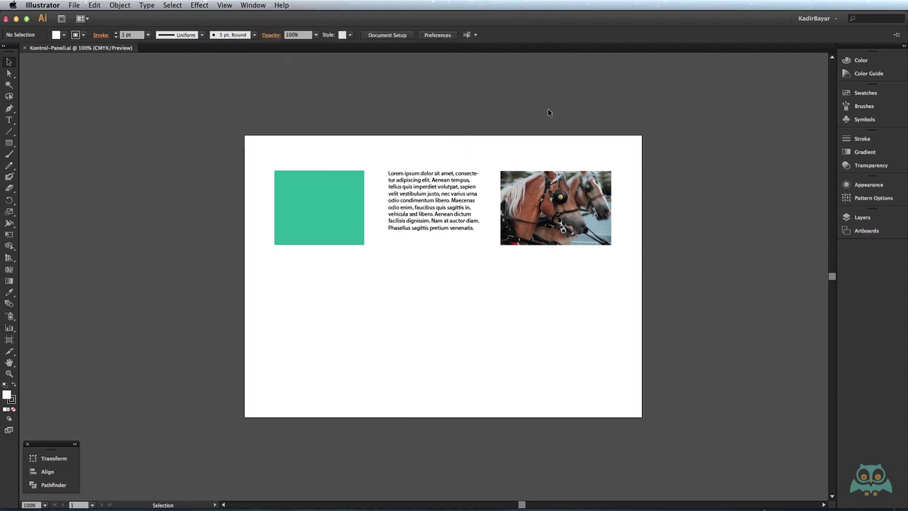